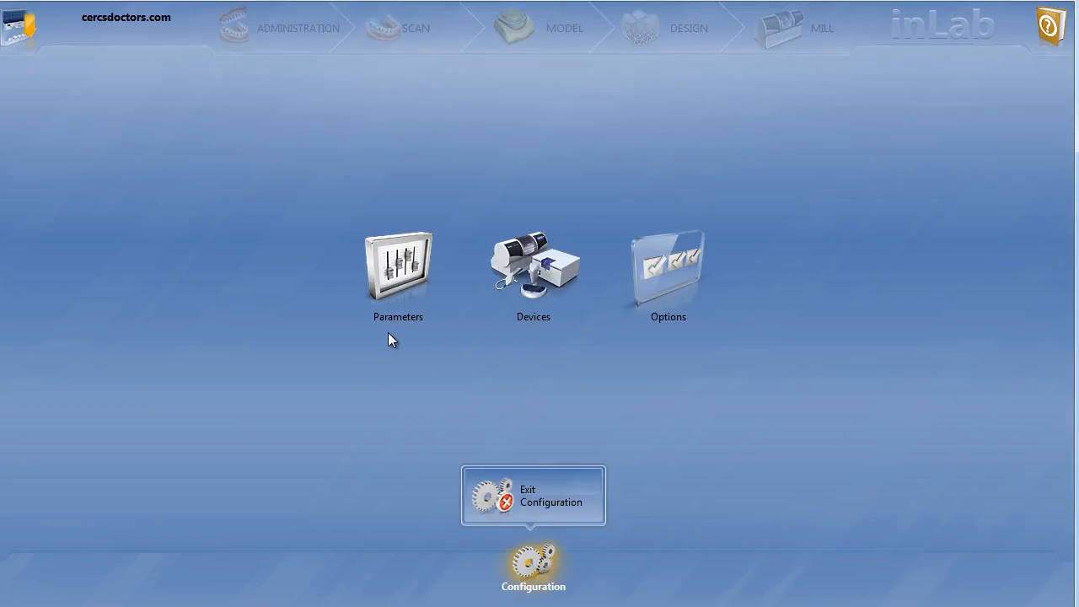
# Open the crown group parameters and set the Spacer to 120 µm
pyautogui.click(406, 287)
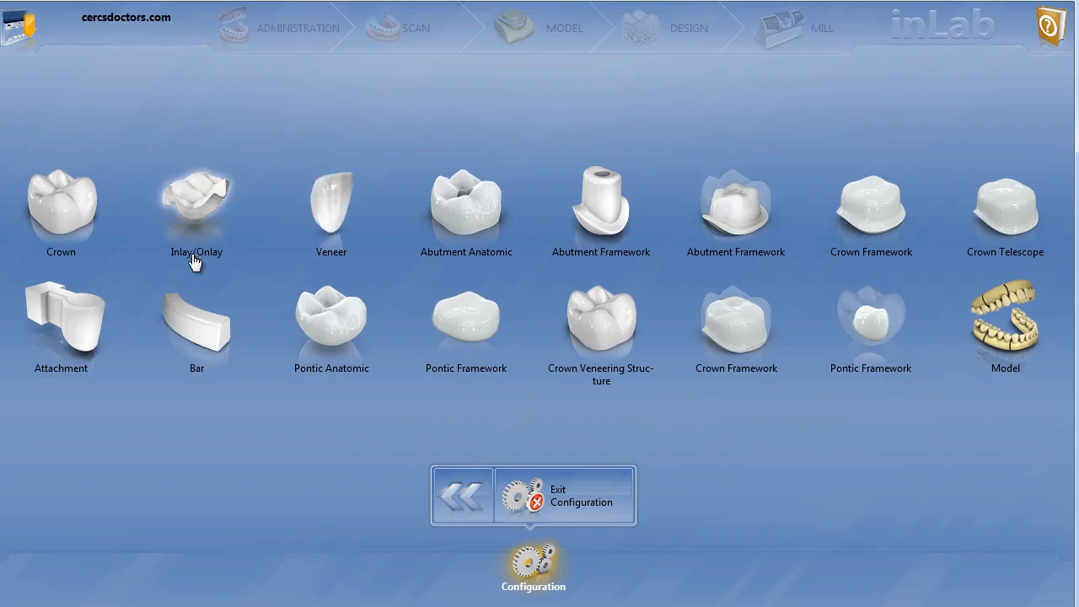
pyautogui.click(80, 230)
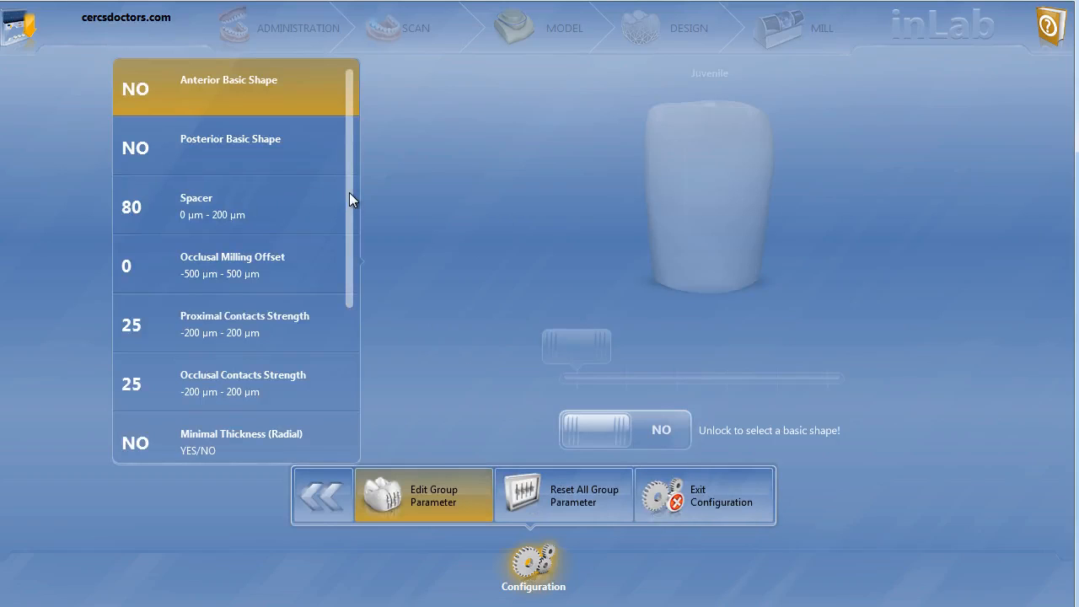
pyautogui.moveTo(349, 193)
pyautogui.mouseDown()
pyautogui.moveTo(337, 350)
pyautogui.moveTo(355, 178)
pyautogui.mouseUp()
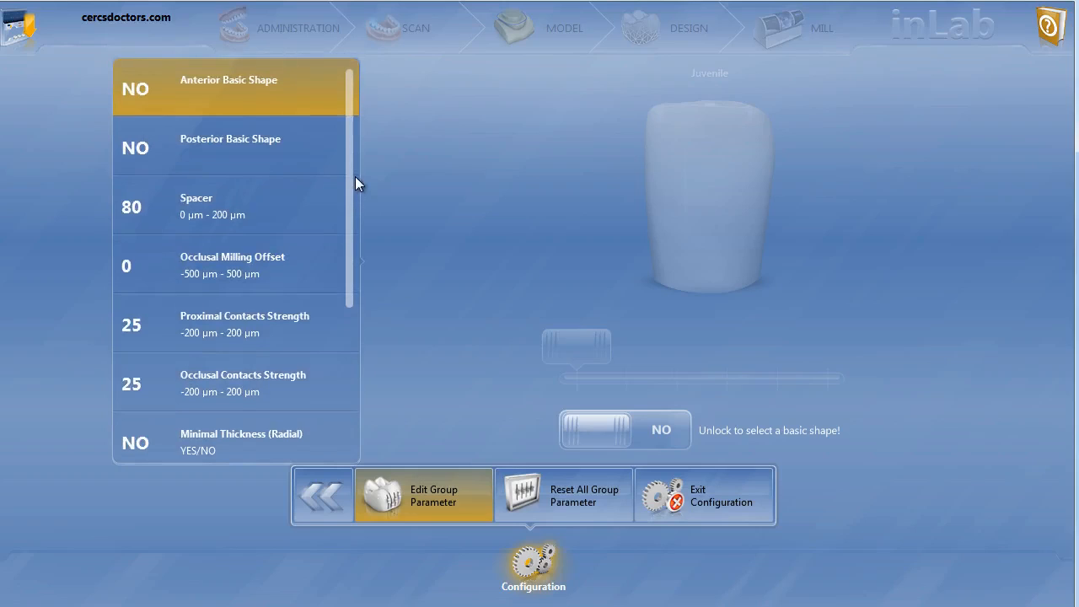
pyautogui.click(281, 215)
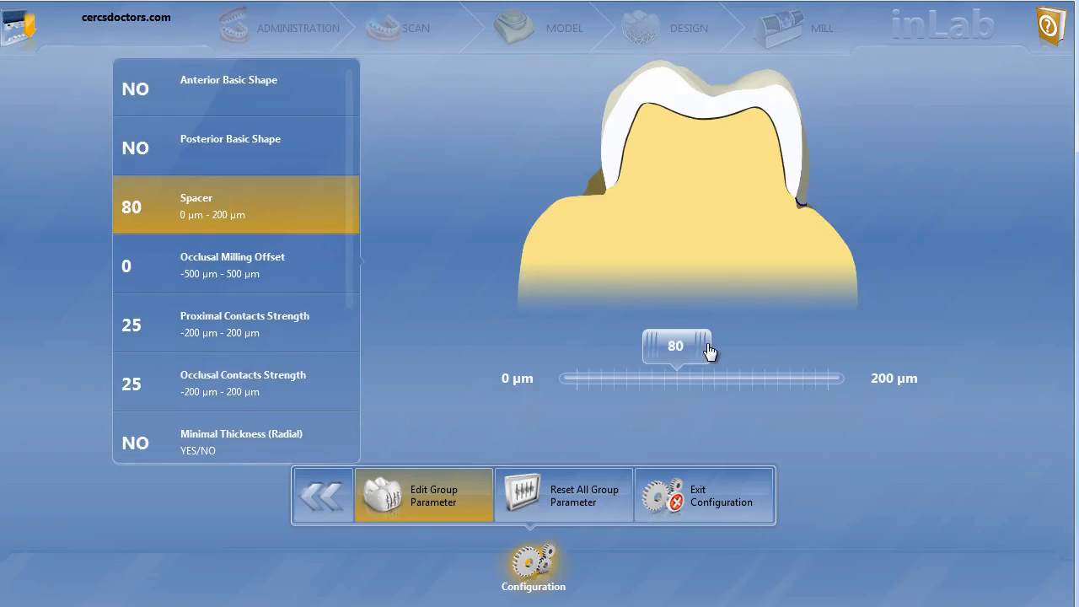
pyautogui.moveTo(703, 344); pyautogui.dragTo(737, 361)
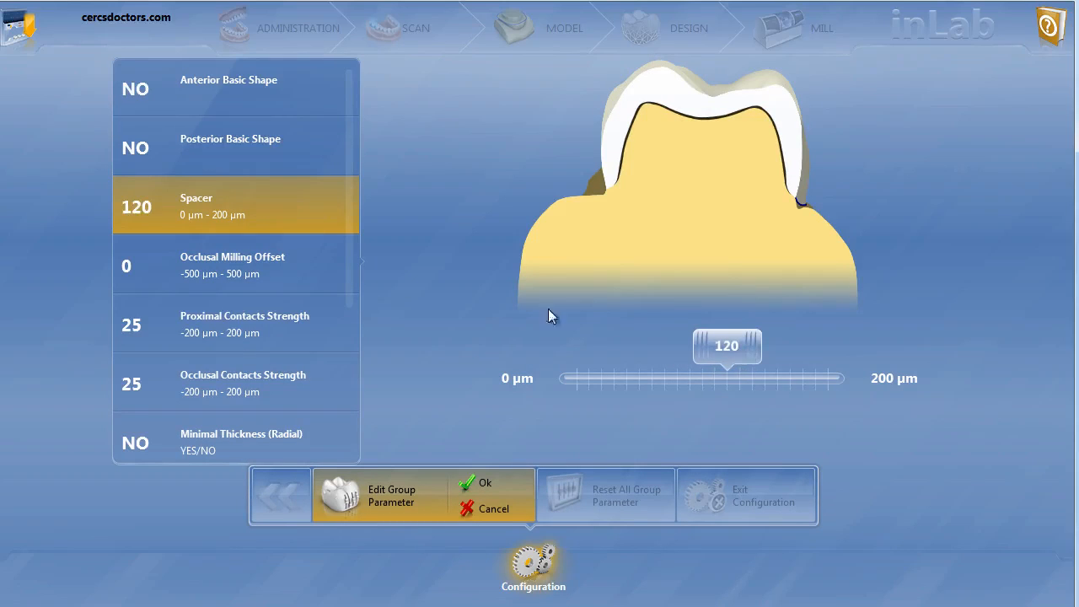
# Set the crown's Occlusal Milling Offset to -150 µm and its Occlusal Contacts Strength to -25 µm
pyautogui.click(272, 268)
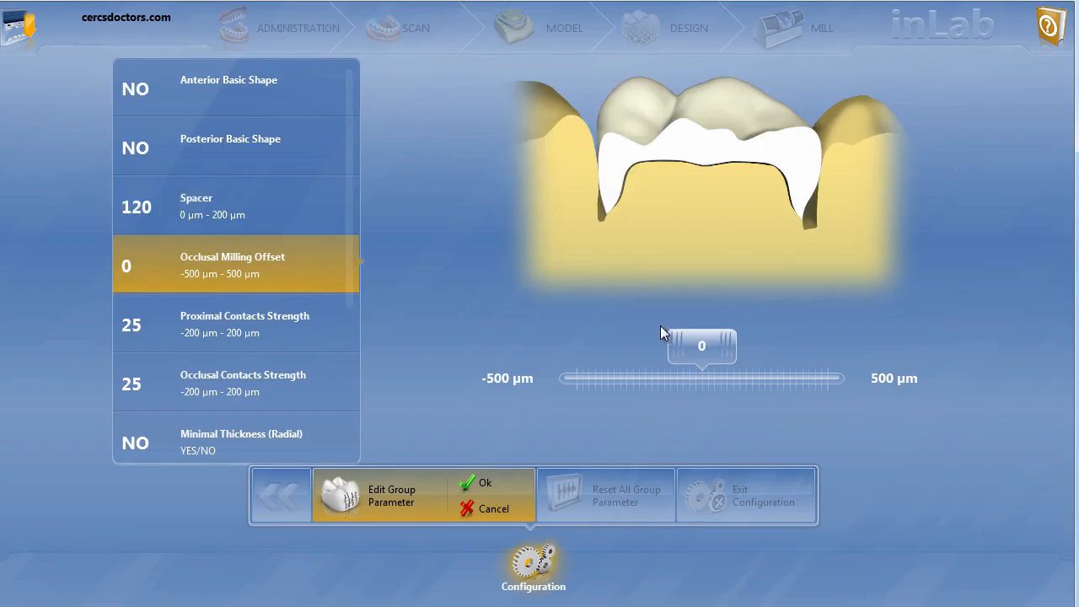
pyautogui.moveTo(679, 349); pyautogui.dragTo(639, 358)
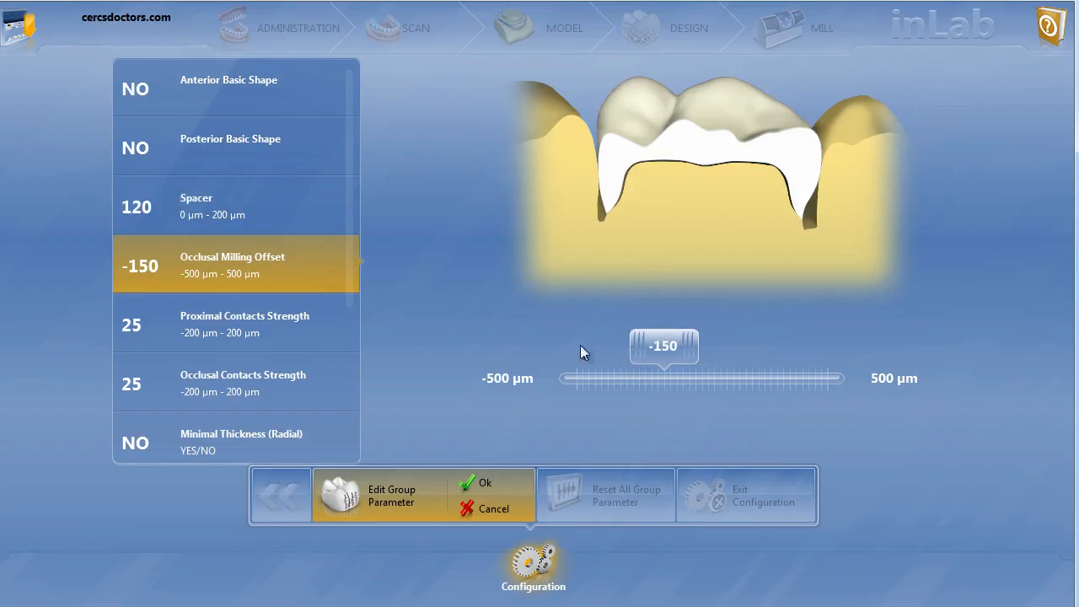
pyautogui.click(291, 327)
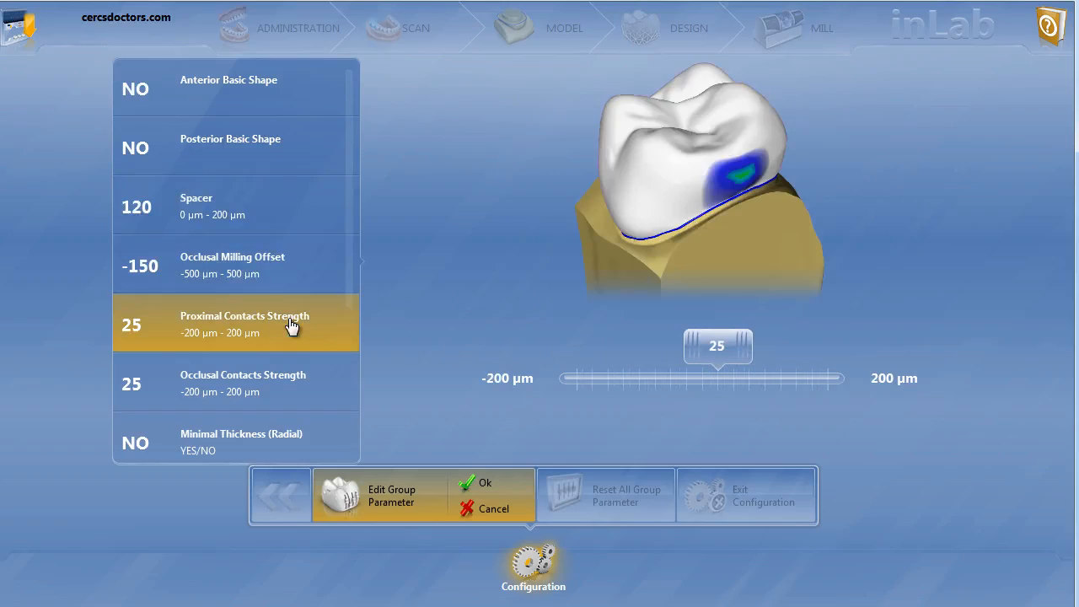
pyautogui.click(270, 381)
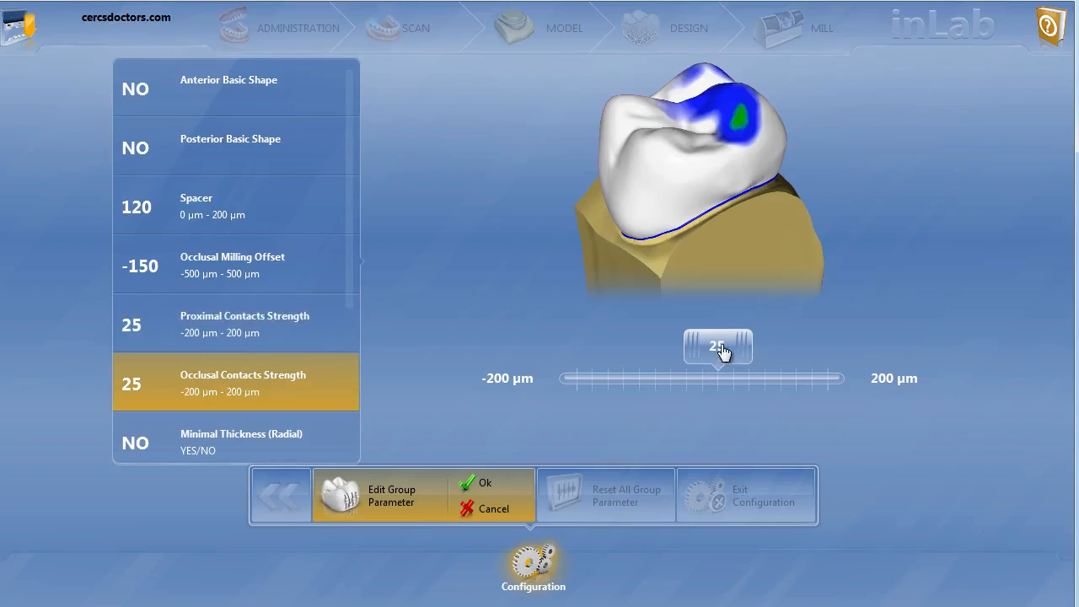
pyautogui.moveTo(722, 354); pyautogui.dragTo(690, 352)
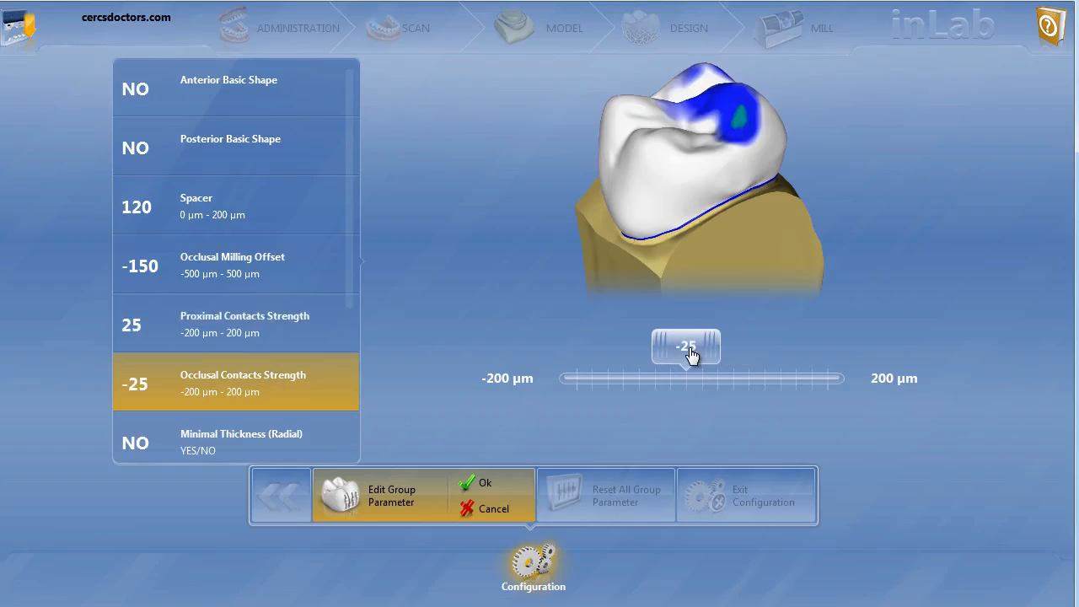
# Override the manufacturer's recommended Minimal Thickness (Radial) for the crown and set it to 700 µm
pyautogui.moveTo(345, 281); pyautogui.dragTo(354, 420)
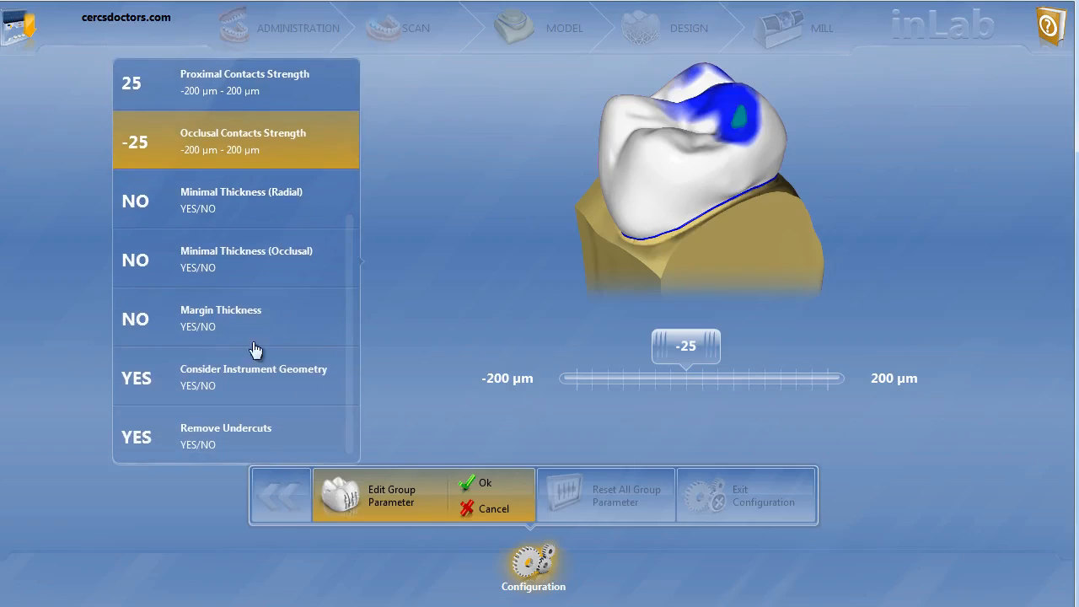
pyautogui.click(209, 207)
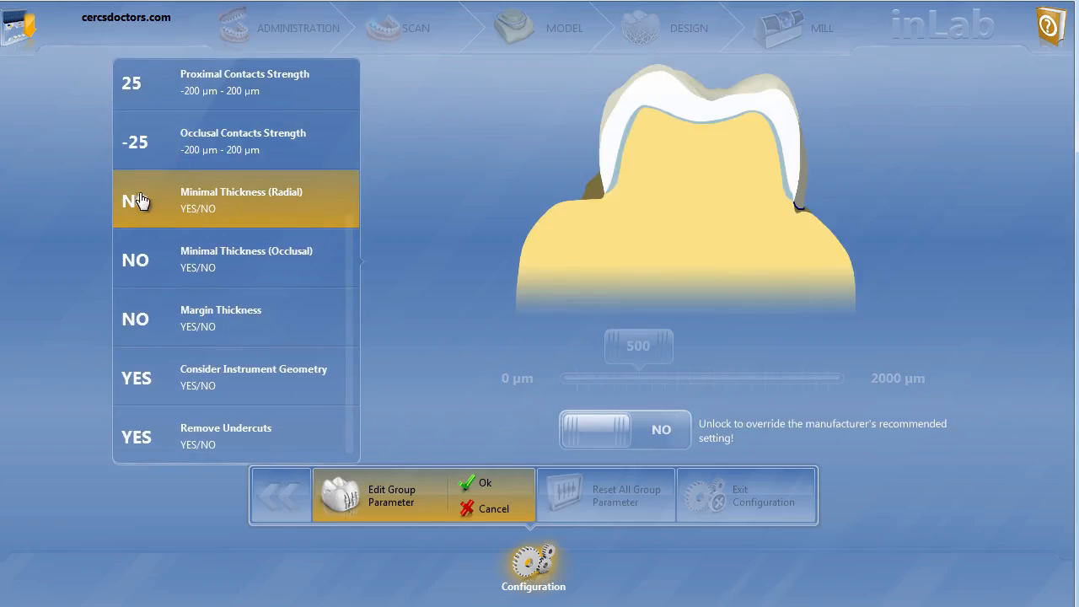
pyautogui.click(170, 277)
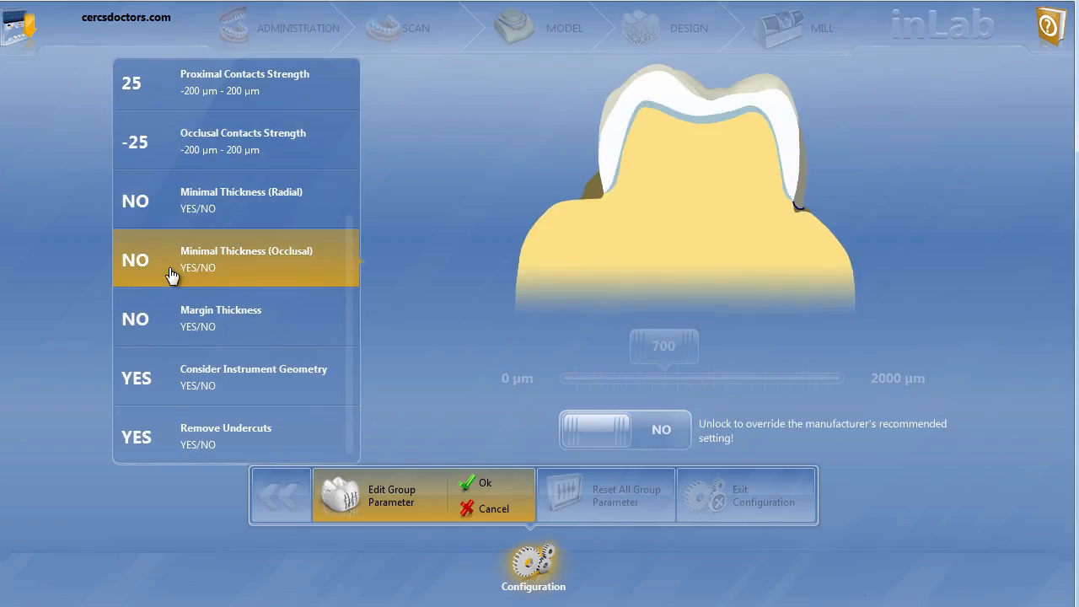
pyautogui.click(176, 312)
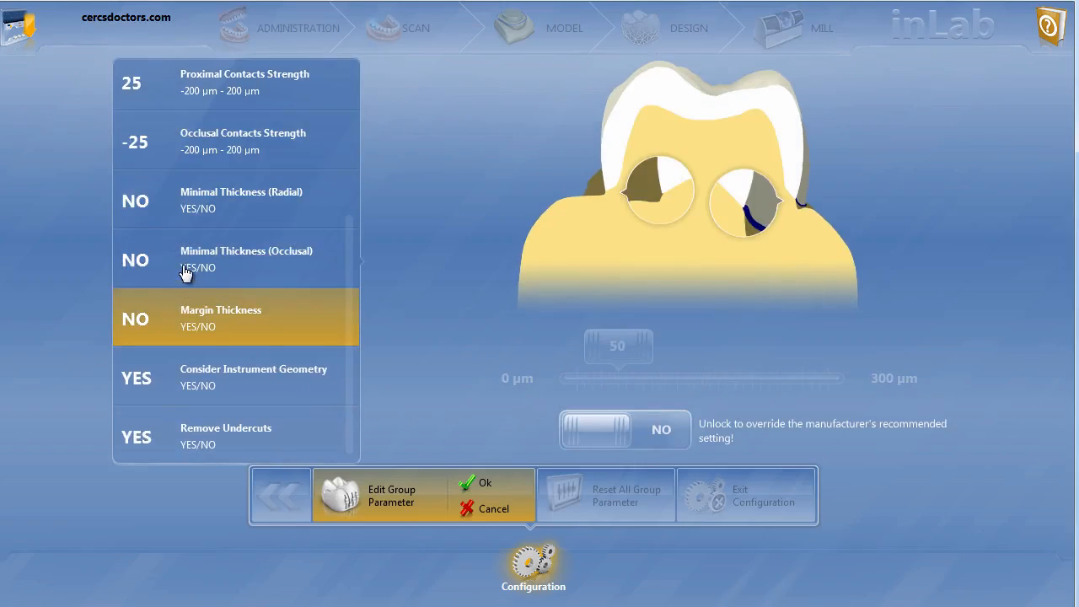
pyautogui.click(186, 274)
pyautogui.click(194, 222)
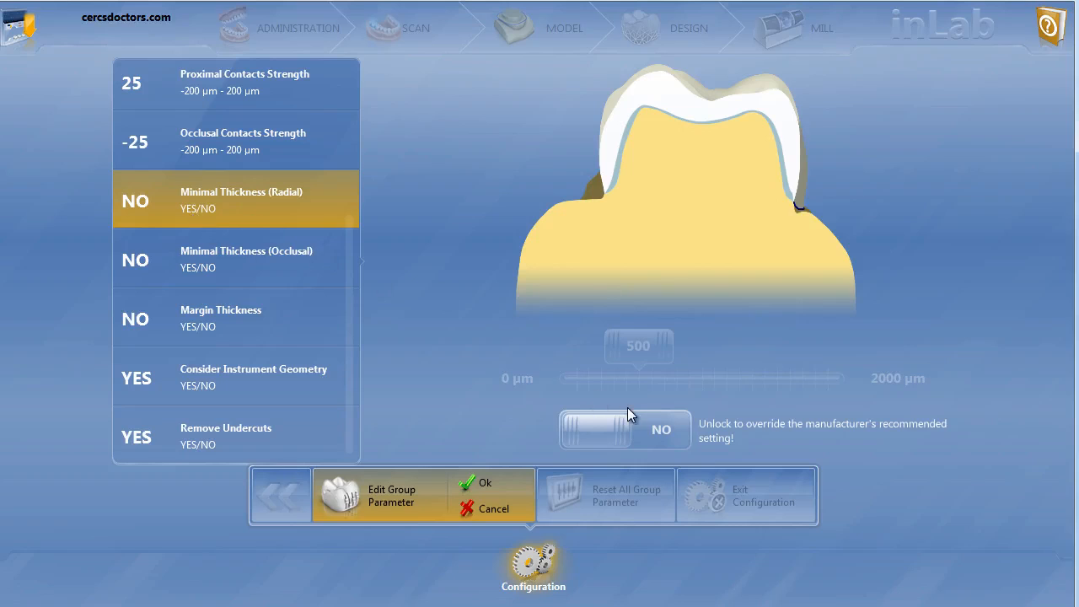
pyautogui.click(660, 431)
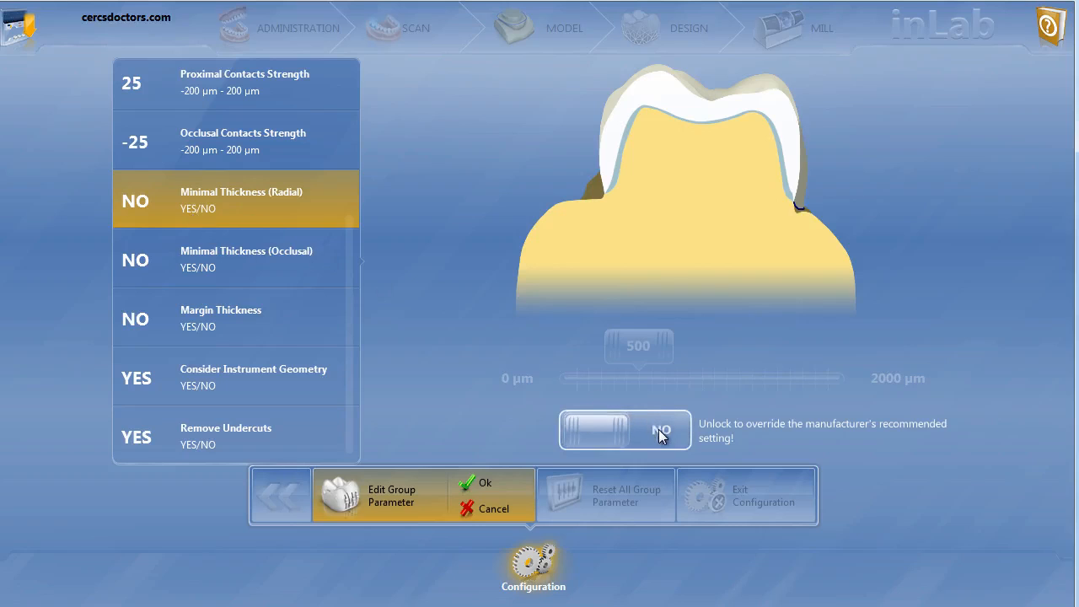
pyautogui.moveTo(649, 350); pyautogui.dragTo(665, 353)
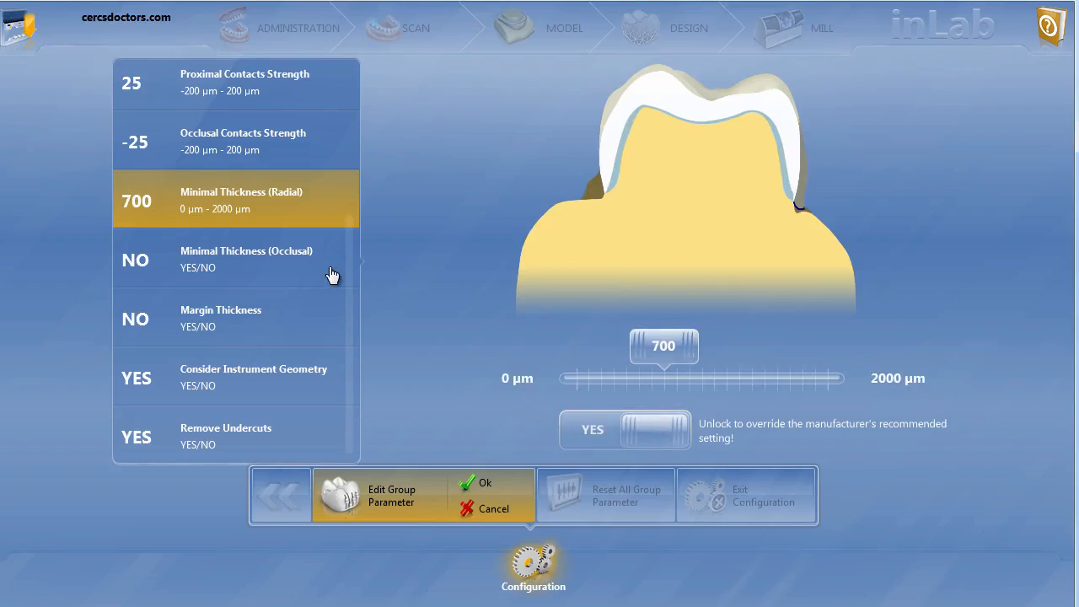
# Unlock the Minimal Thickness (Occlusal) override at 700 µm, and unlock Margin Thickness and set it to 80 µm
pyautogui.click(304, 261)
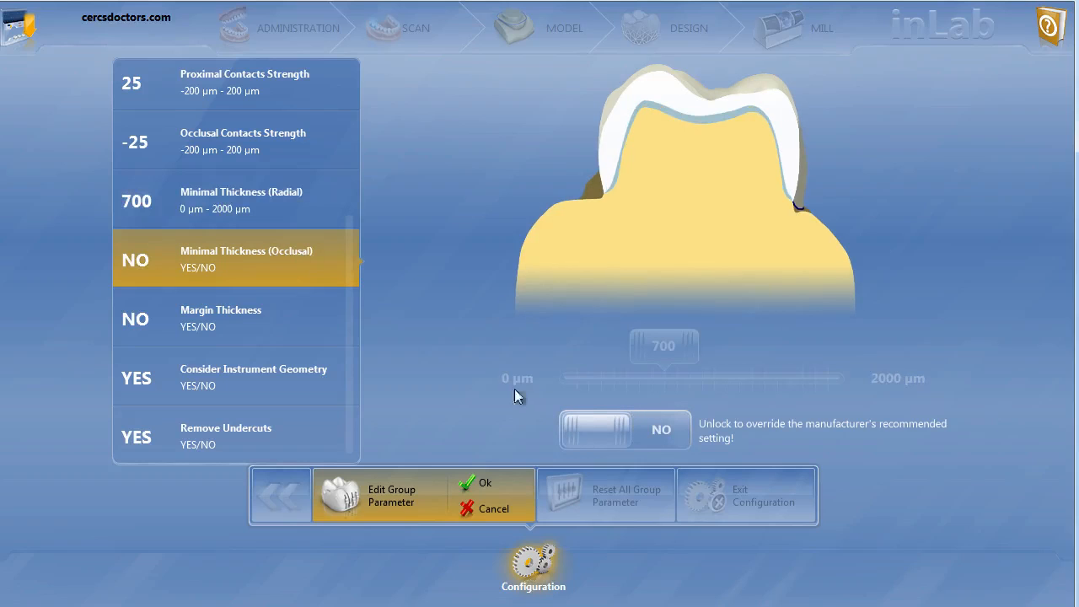
pyautogui.click(648, 431)
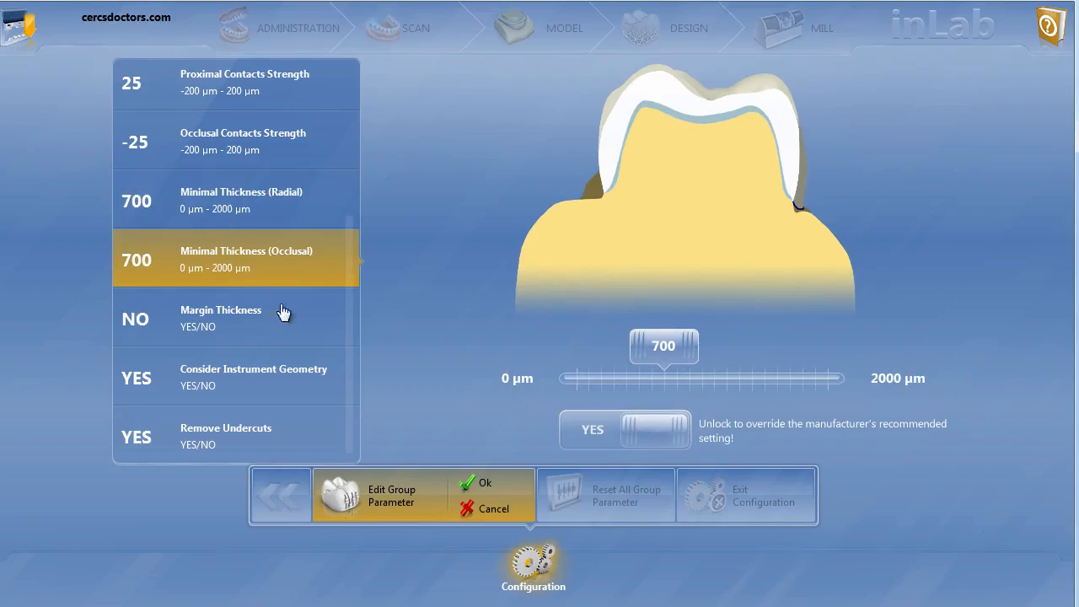
pyautogui.click(235, 313)
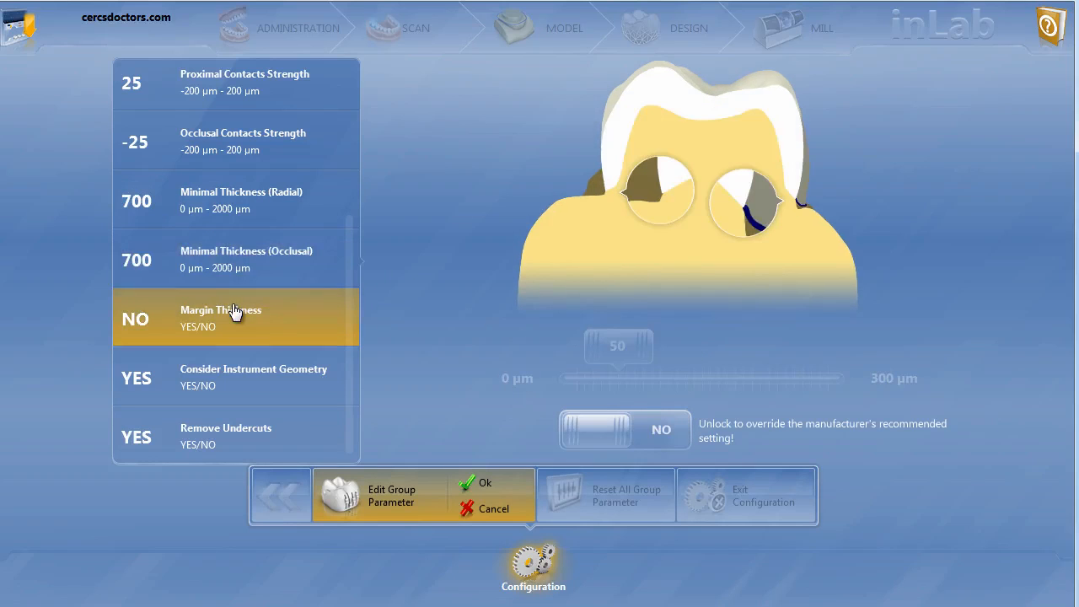
pyautogui.click(662, 435)
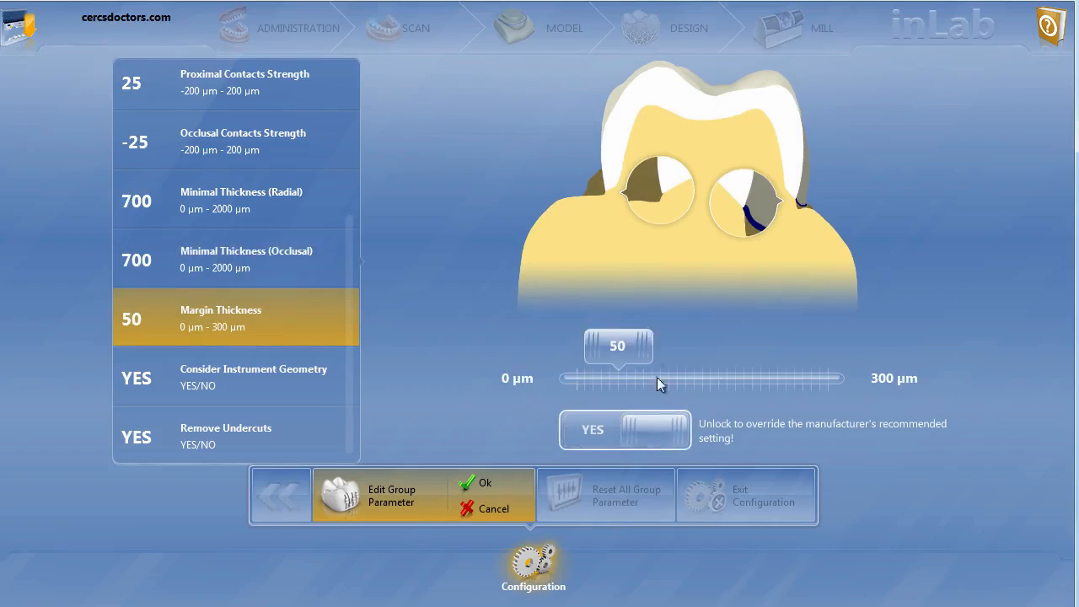
pyautogui.moveTo(627, 345); pyautogui.dragTo(647, 353)
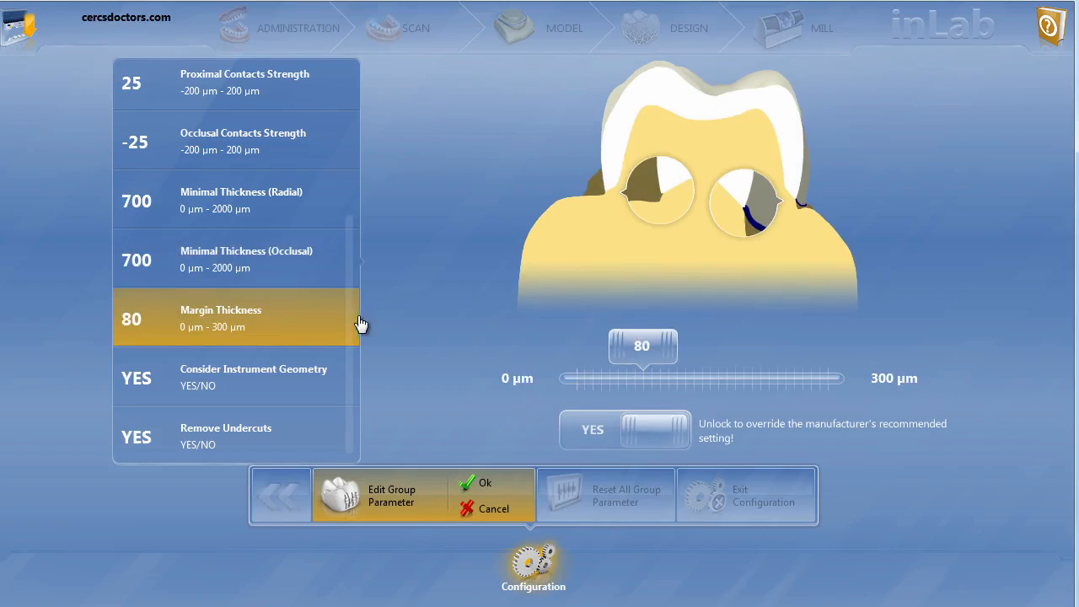
# Switch Consider Instrument Geometry off and back on, and do the same for Remove Undercuts, to compare the crown previews
pyautogui.click(261, 383)
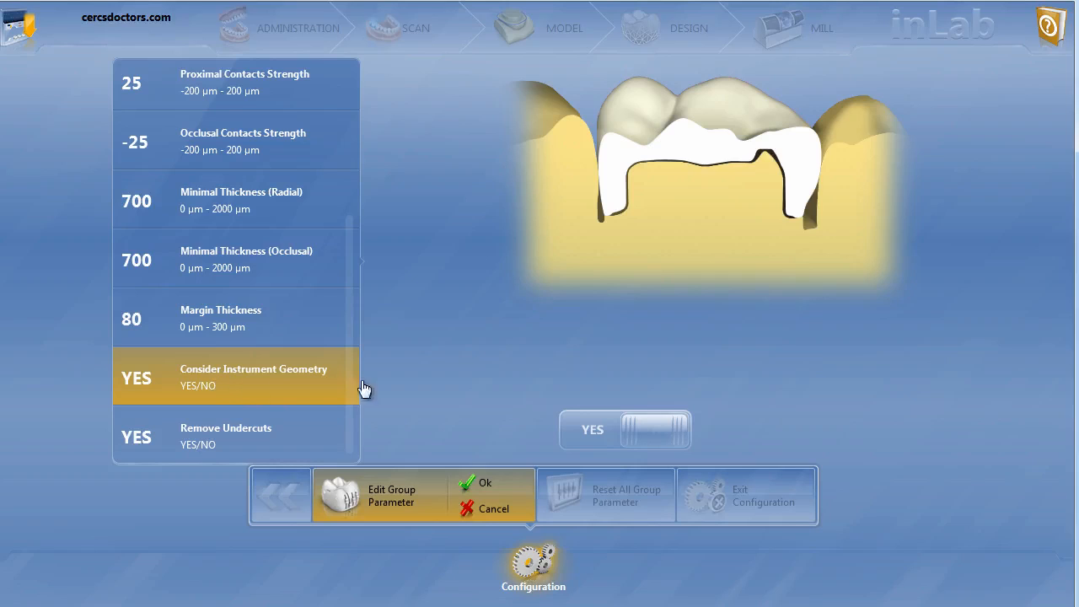
pyautogui.click(579, 426)
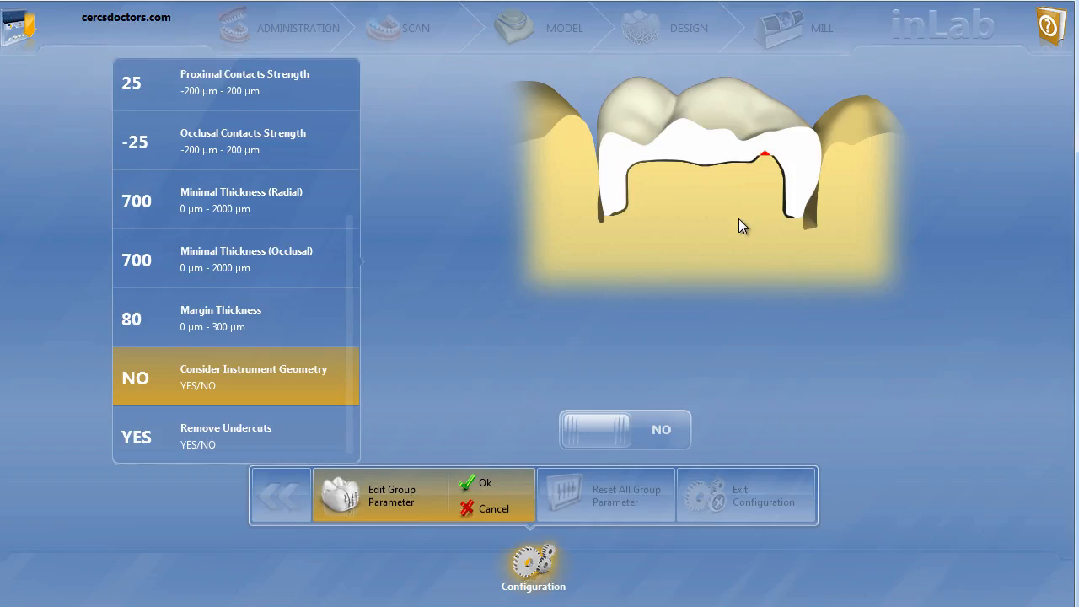
pyautogui.click(662, 429)
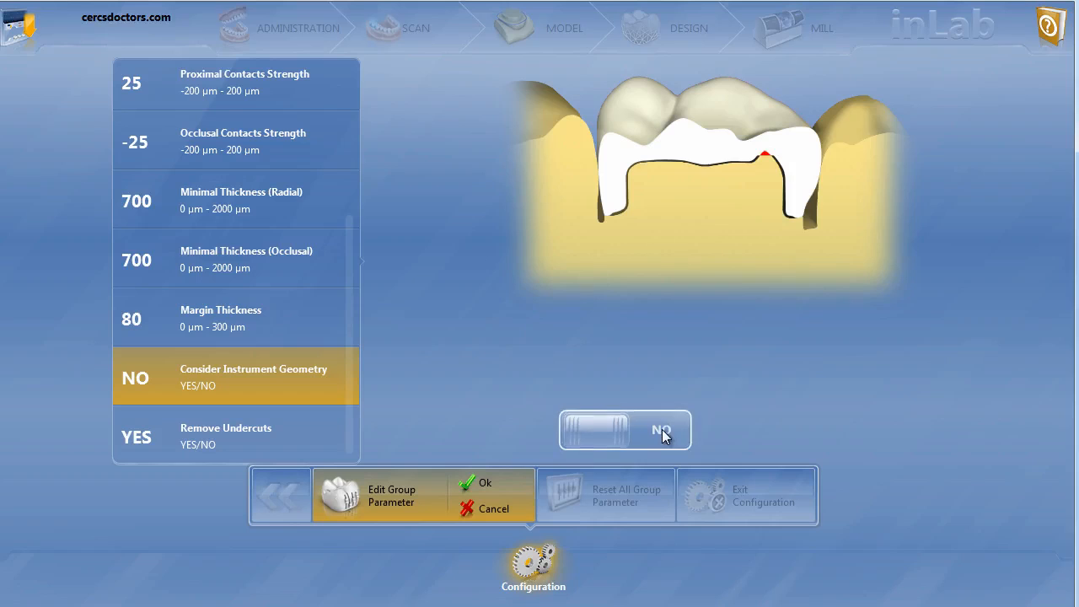
pyautogui.click(263, 448)
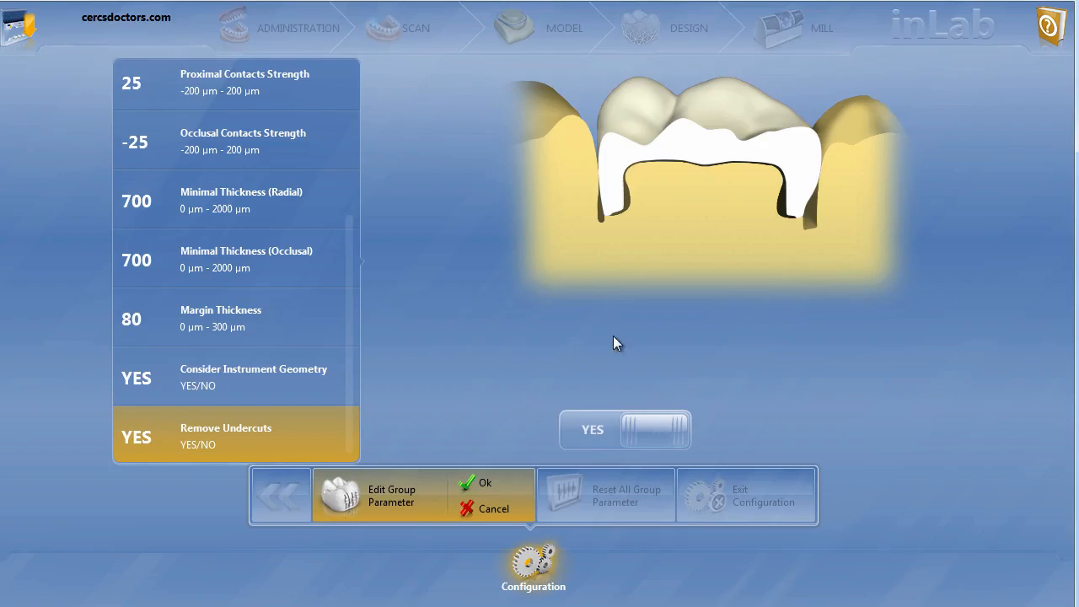
pyautogui.click(589, 430)
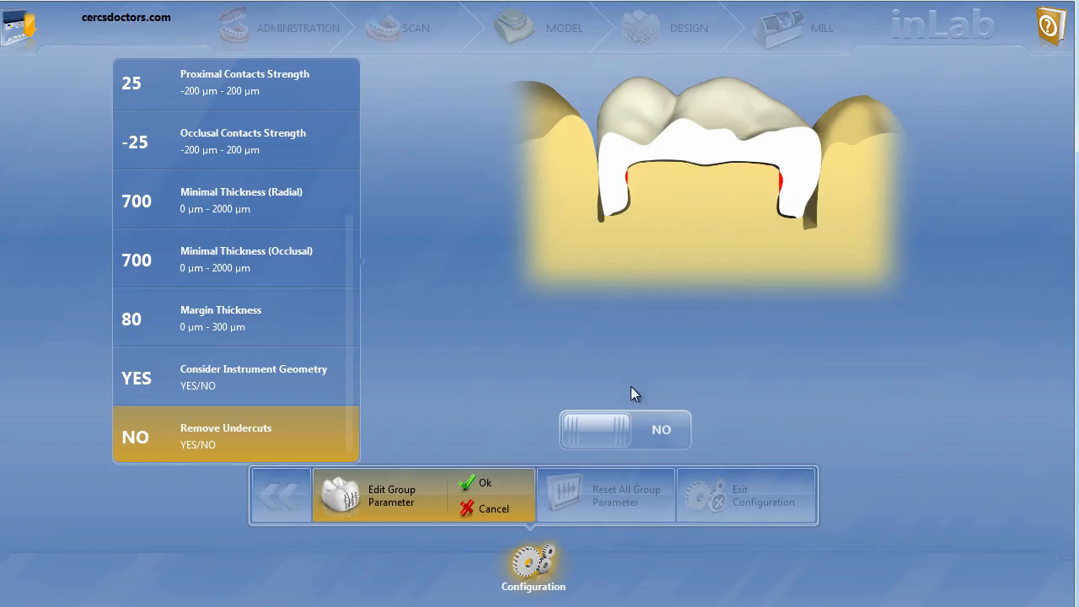
pyautogui.click(651, 428)
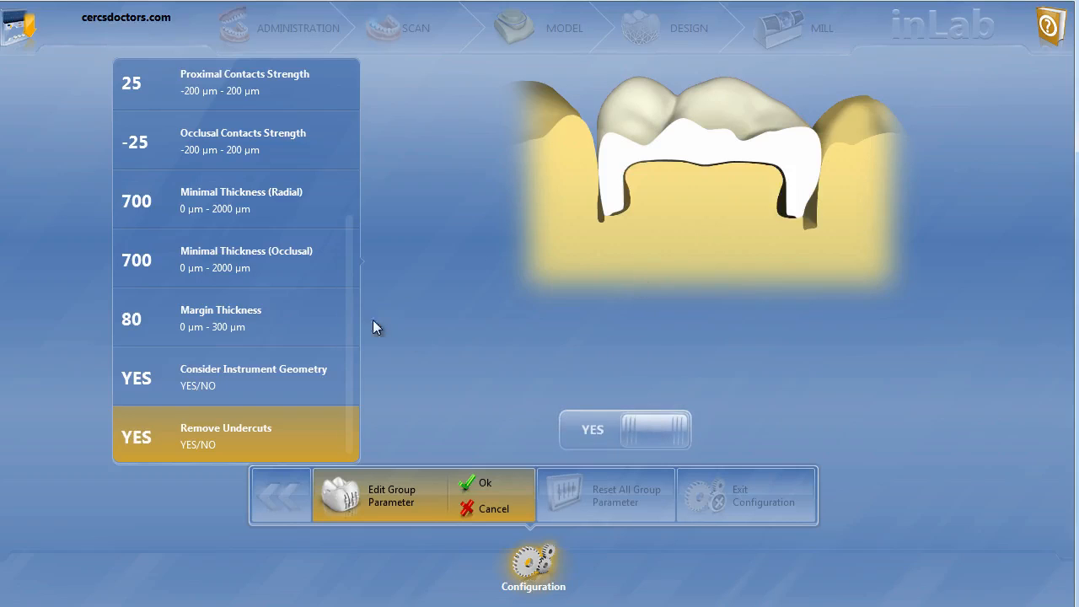
# Unlock the Posterior Basic Shape, compare the Adult and Asian shapes, and set it to Juvenile
pyautogui.moveTo(350, 334); pyautogui.dragTo(349, 162)
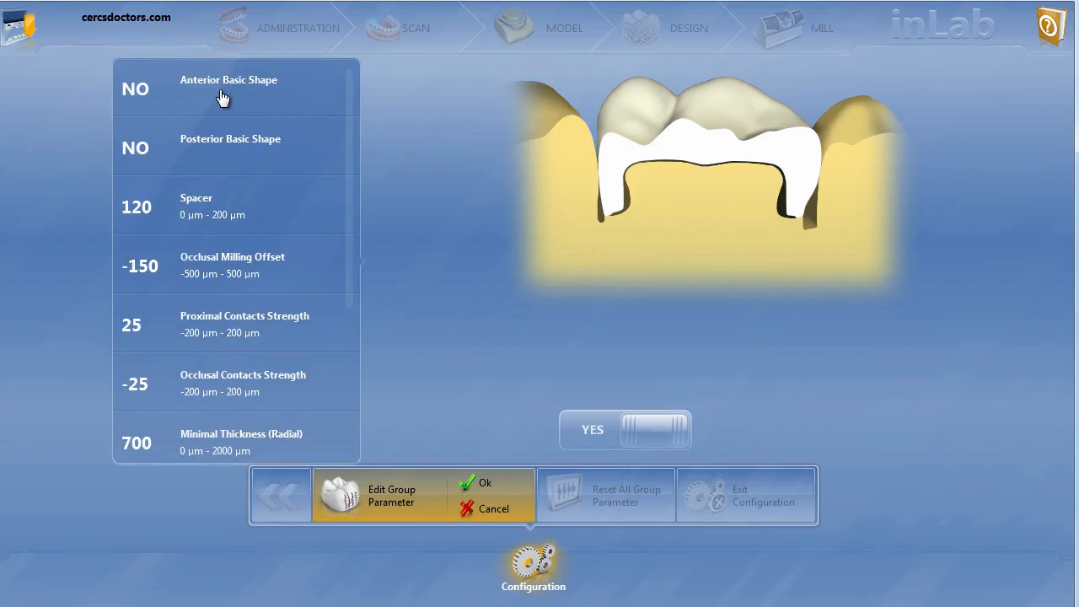
pyautogui.click(225, 157)
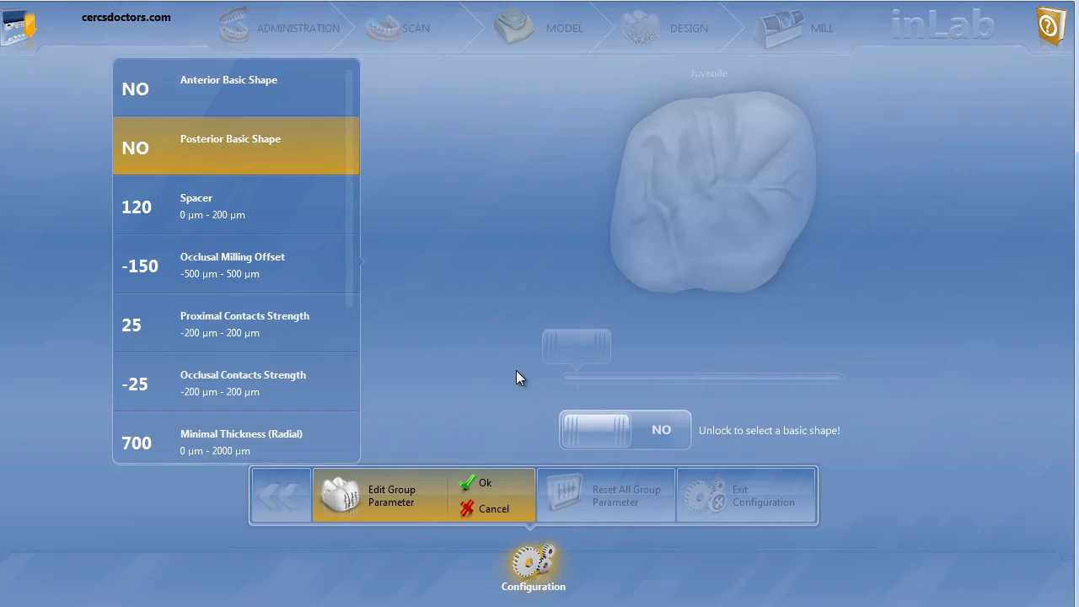
pyautogui.click(647, 433)
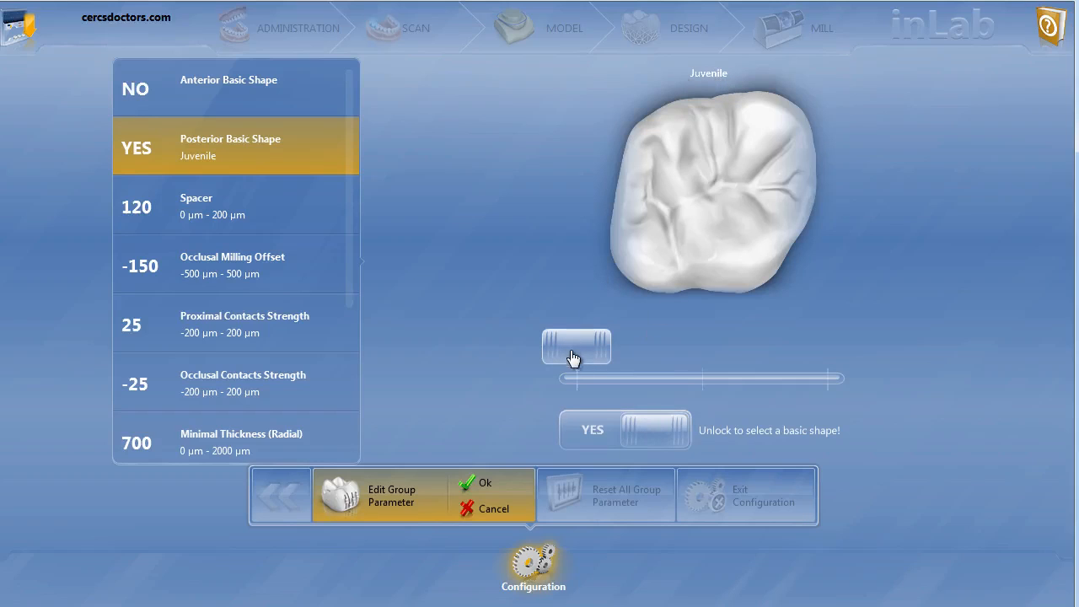
pyautogui.click(635, 360)
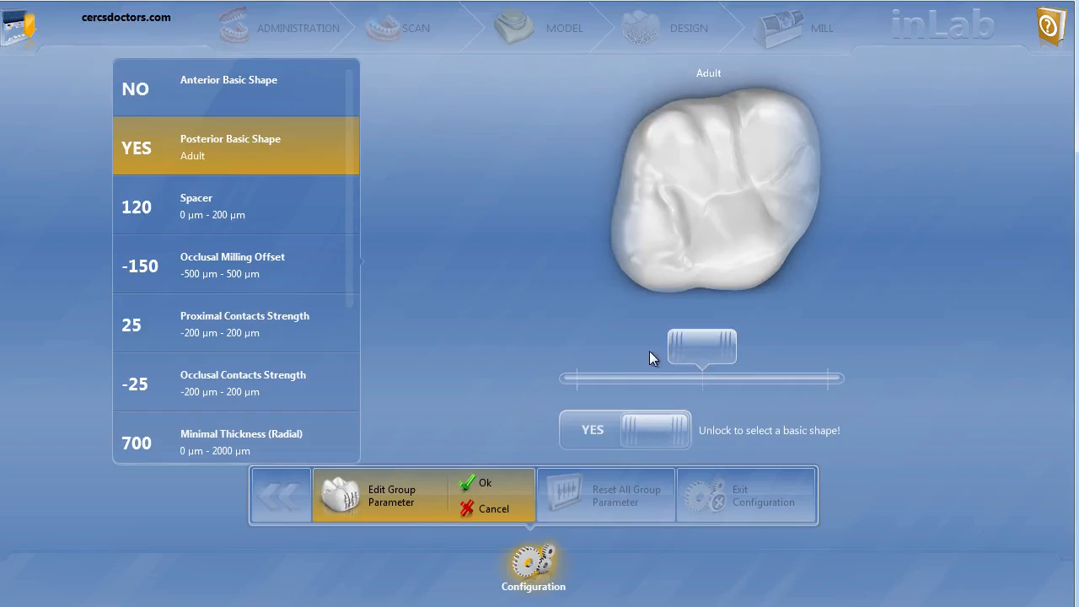
pyautogui.click(775, 356)
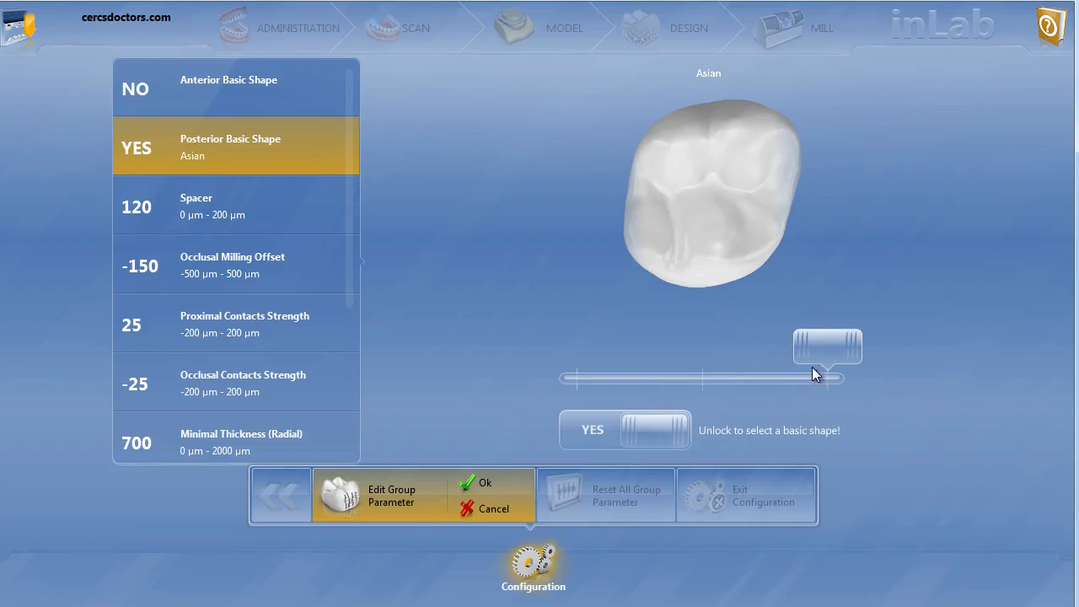
pyautogui.moveTo(802, 356); pyautogui.dragTo(725, 359)
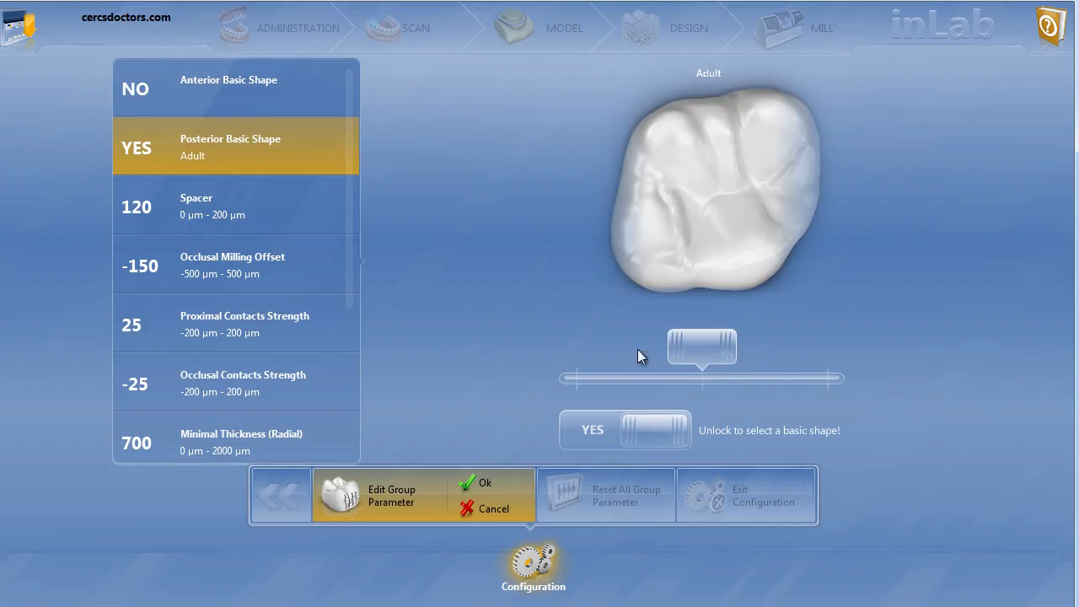
pyautogui.moveTo(638, 355); pyautogui.dragTo(615, 348)
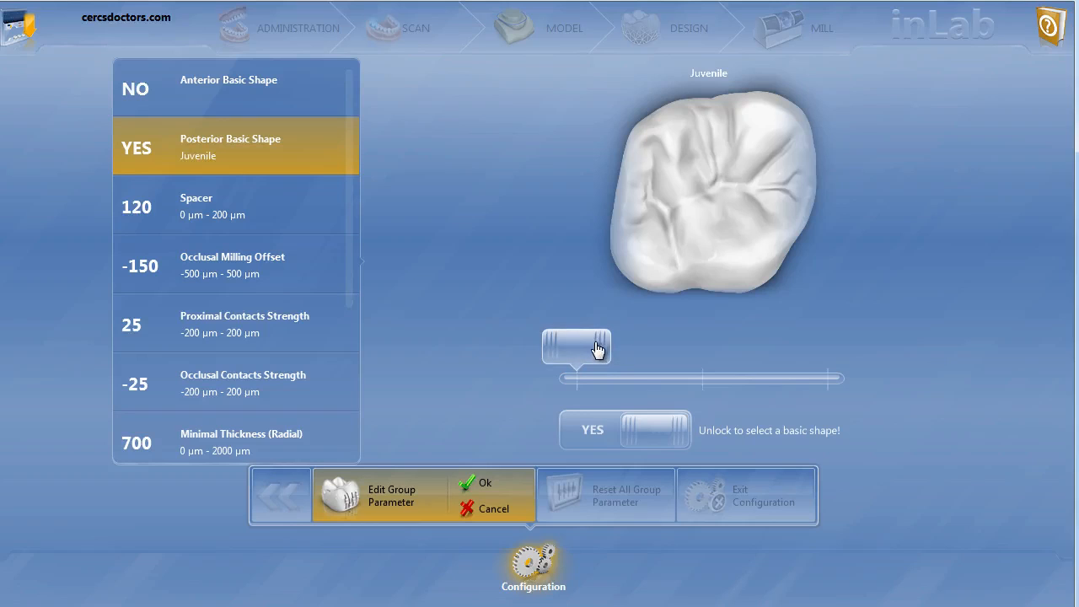
# Preview the Adult shape for the Posterior Basic Shape and switch the posterior shape selection back to NO
pyautogui.click(673, 369)
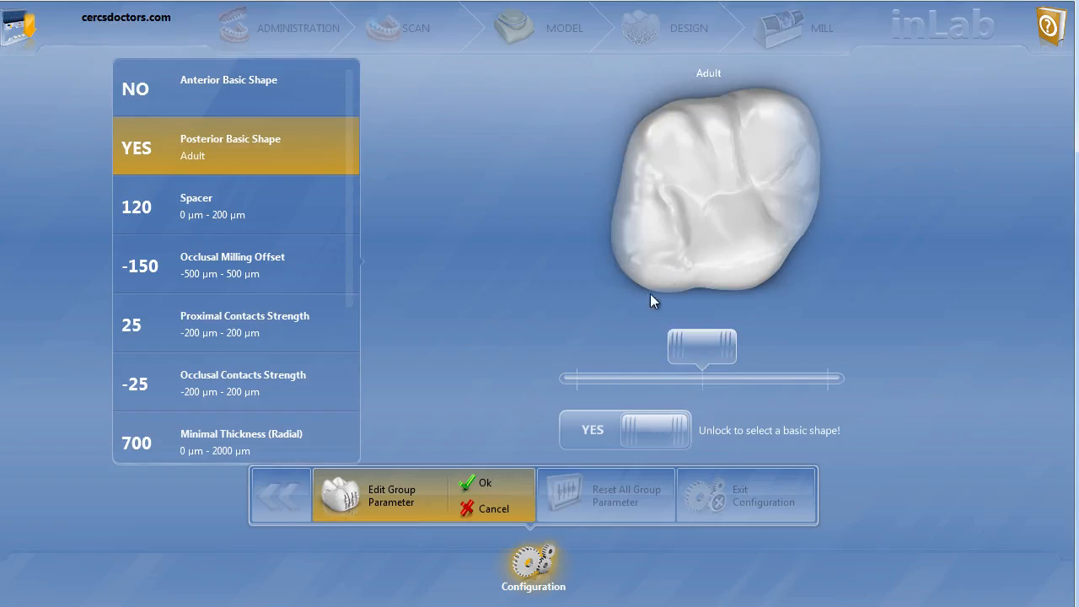
pyautogui.click(586, 413)
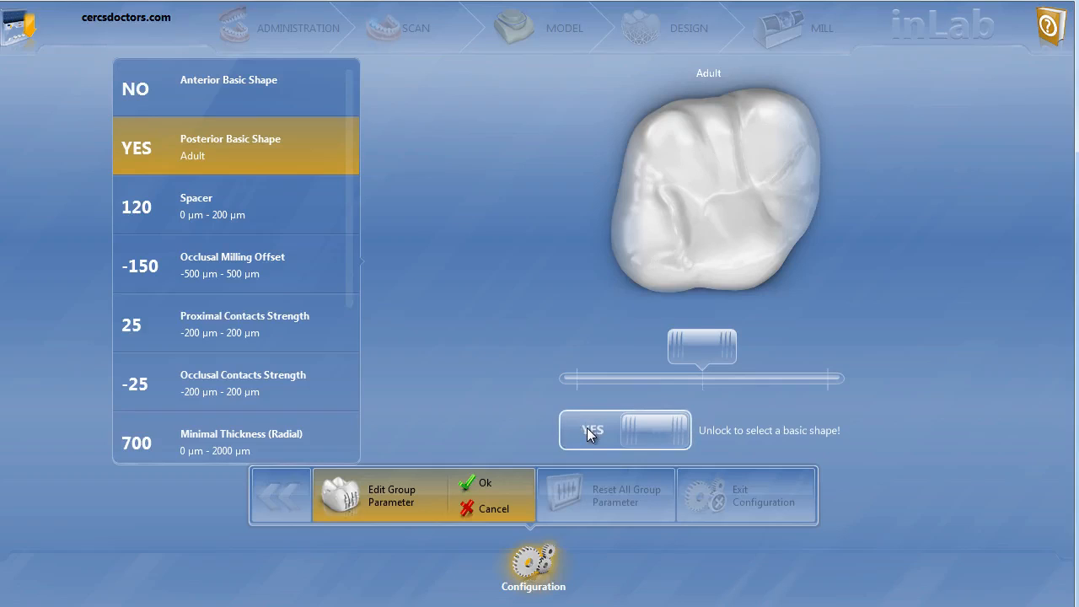
pyautogui.click(588, 431)
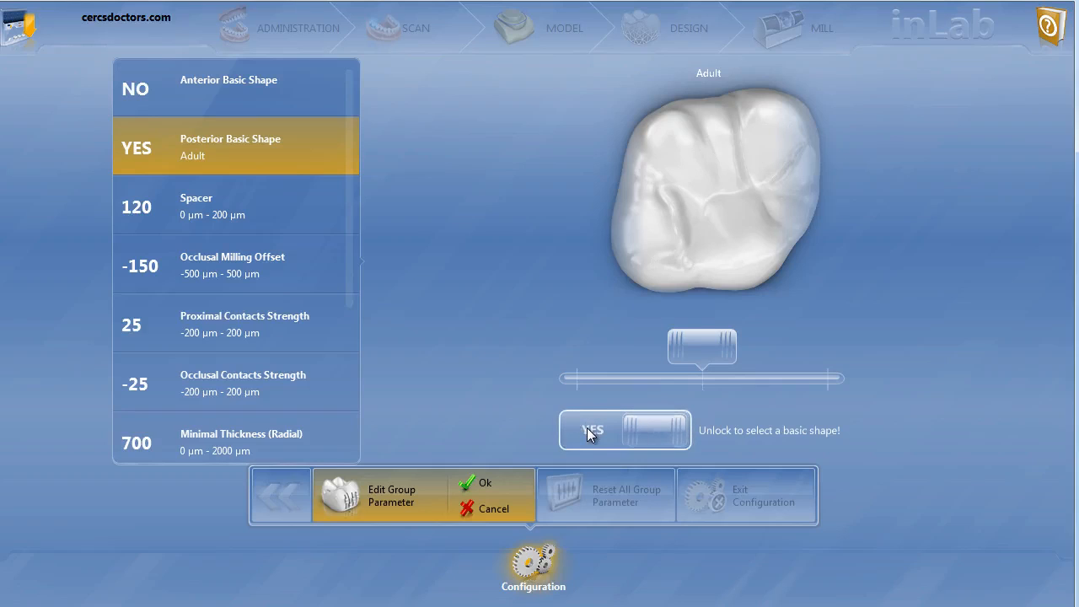
# Unlock the Anterior Basic Shape, compare the Asthenic, Athletic, Pyknic and Asian shapes, and return it to Juvenile
pyautogui.click(295, 108)
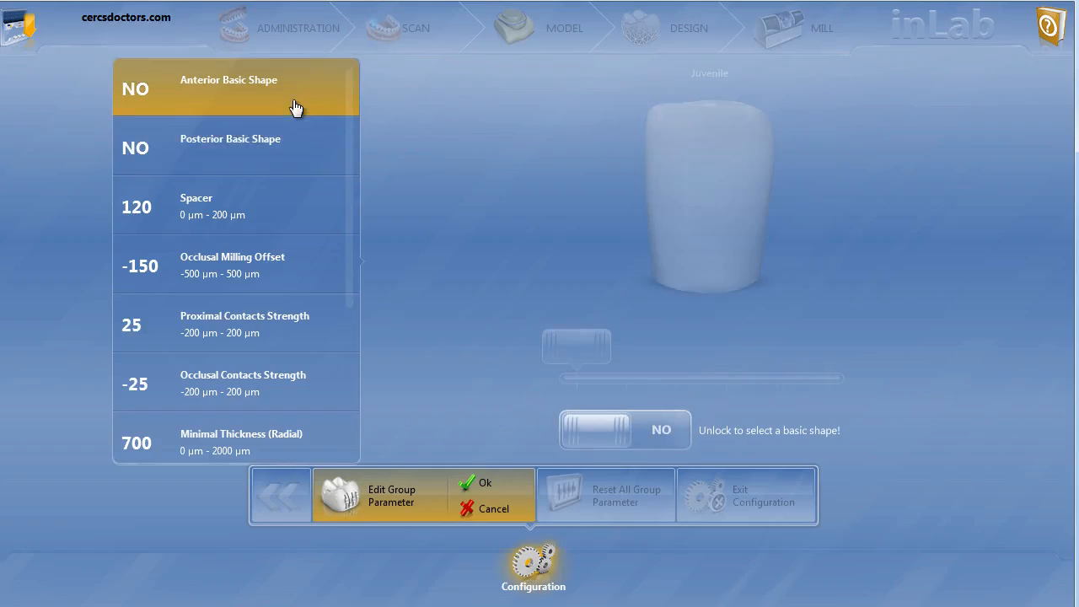
pyautogui.click(659, 425)
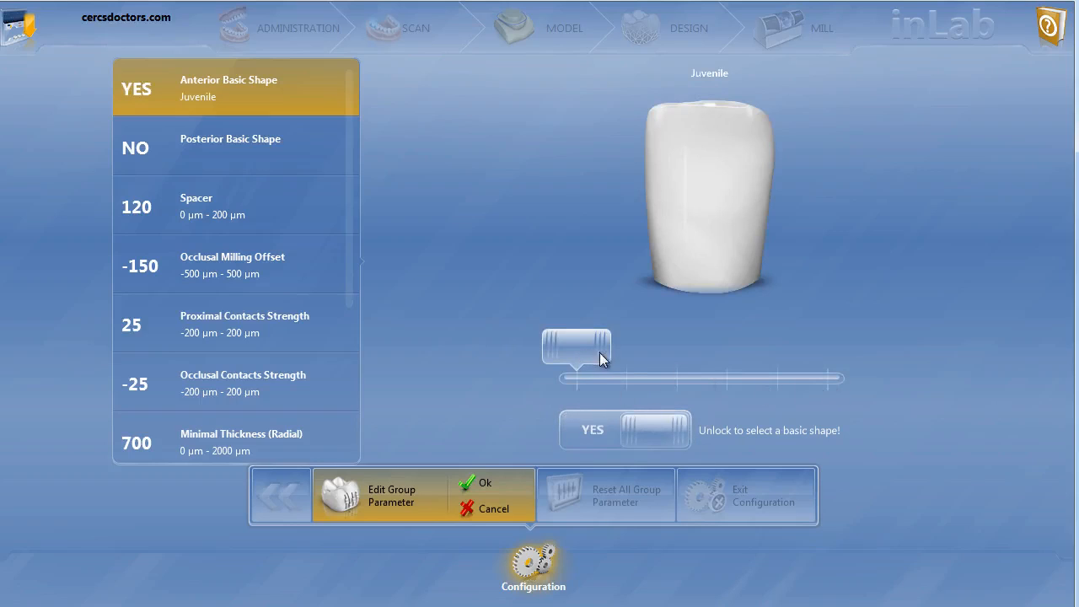
pyautogui.moveTo(599, 353); pyautogui.dragTo(648, 361)
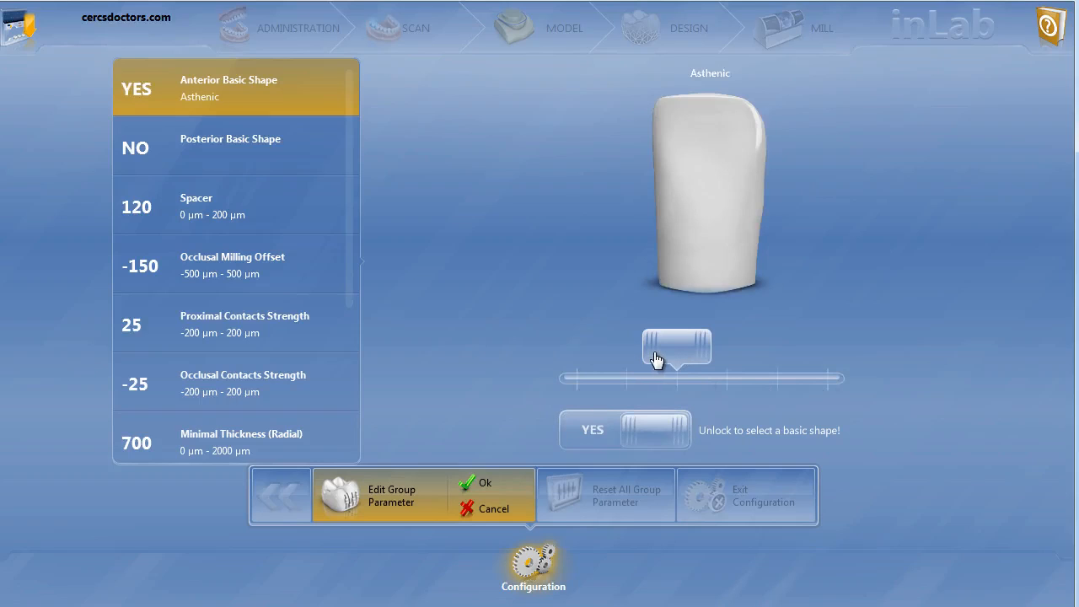
pyautogui.click(698, 357)
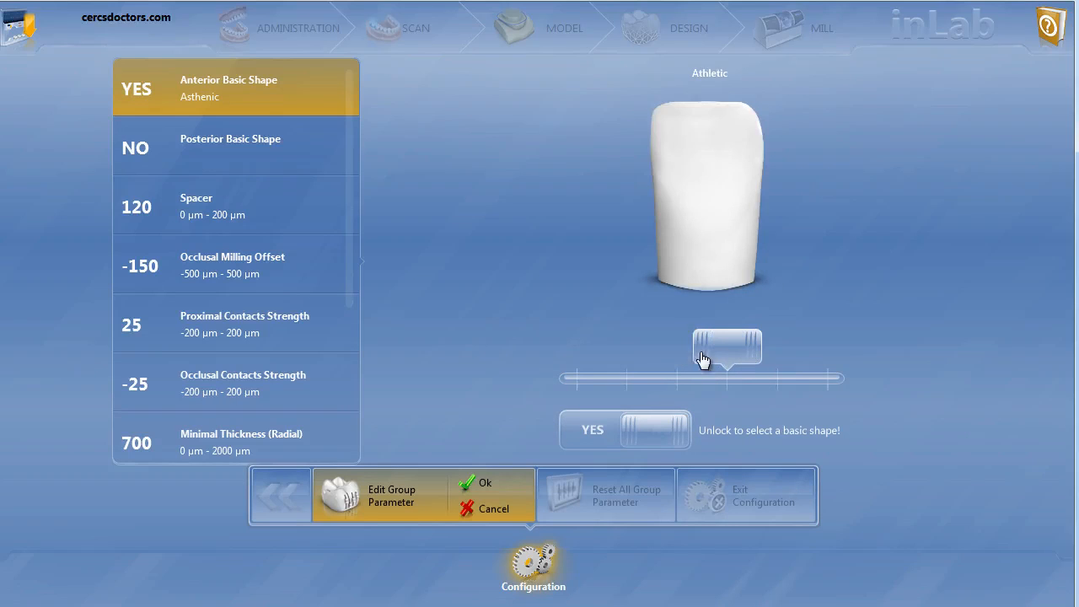
pyautogui.click(758, 353)
pyautogui.click(798, 356)
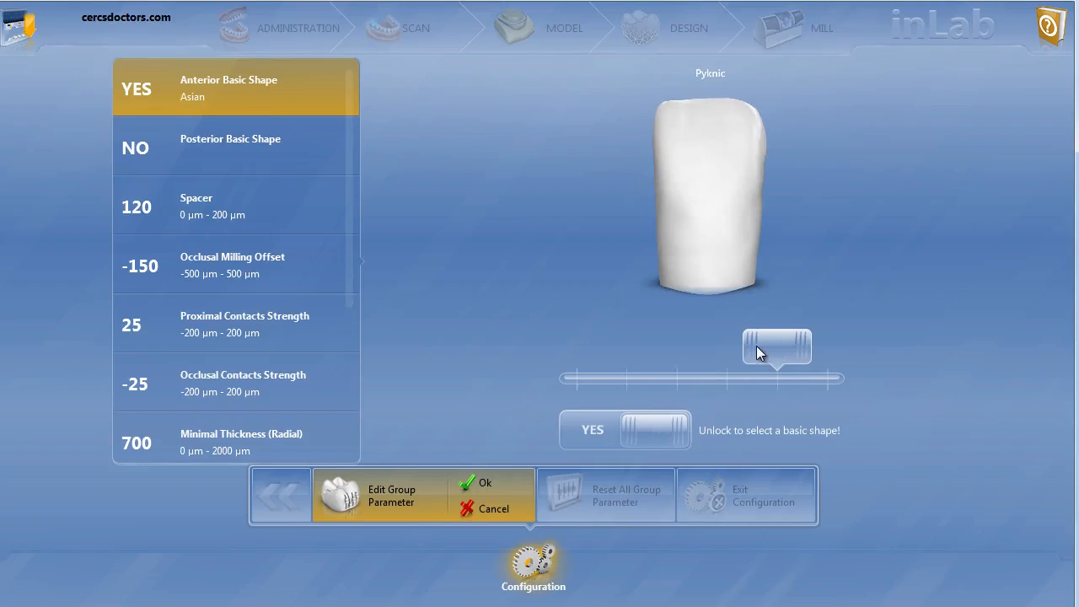
pyautogui.click(724, 349)
pyautogui.click(677, 357)
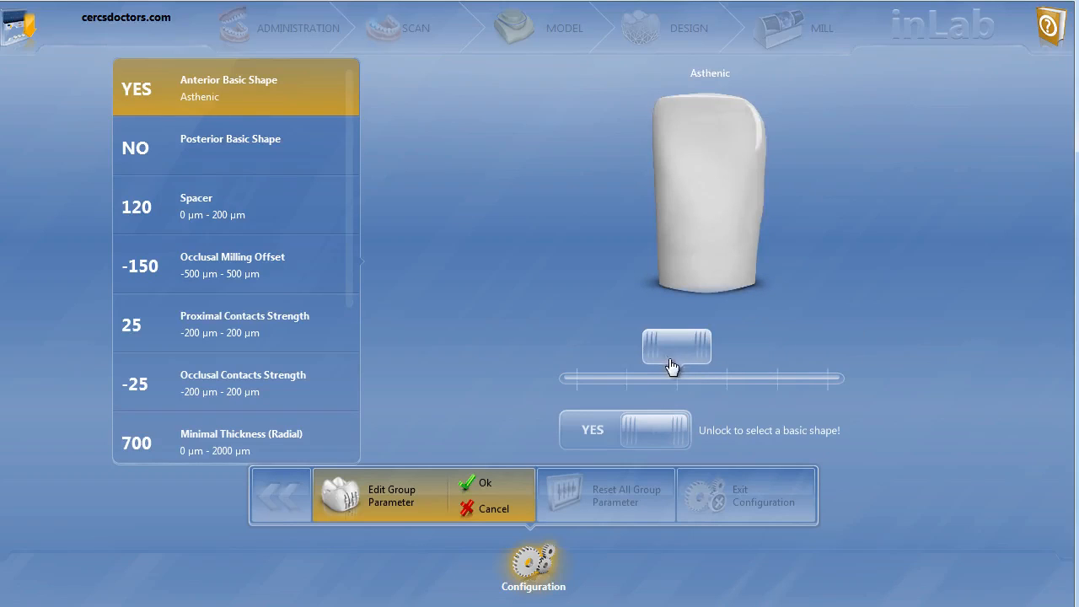
pyautogui.click(624, 352)
pyautogui.moveTo(603, 357); pyautogui.dragTo(580, 358)
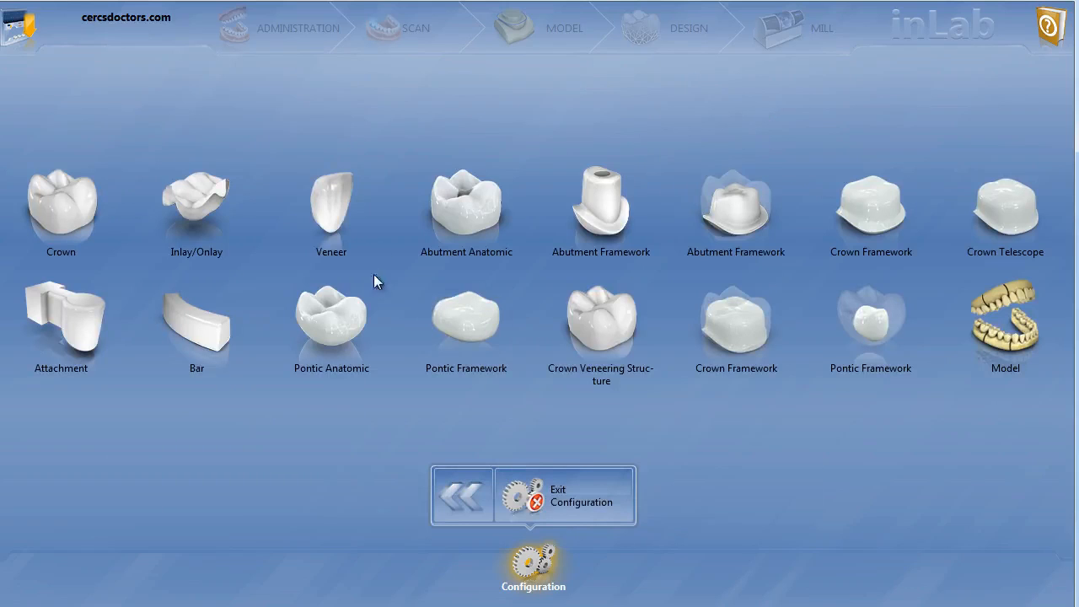
# Review the full list of default parameters for Inlay/Onlay and for Veneer, returning to the restoration type overview after each
pyautogui.click(200, 224)
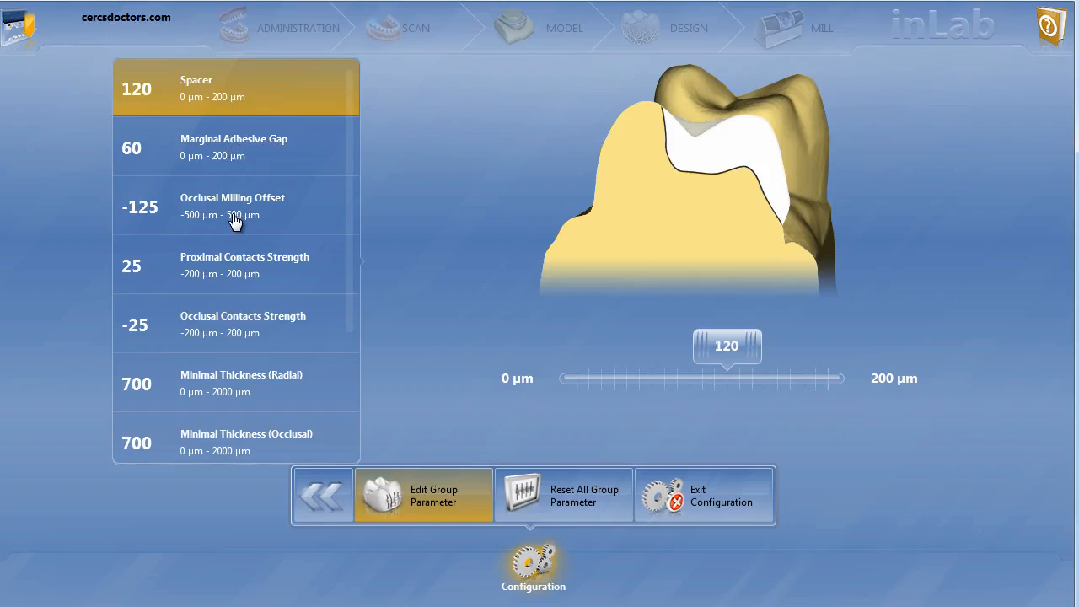
pyautogui.moveTo(346, 212); pyautogui.dragTo(324, 339)
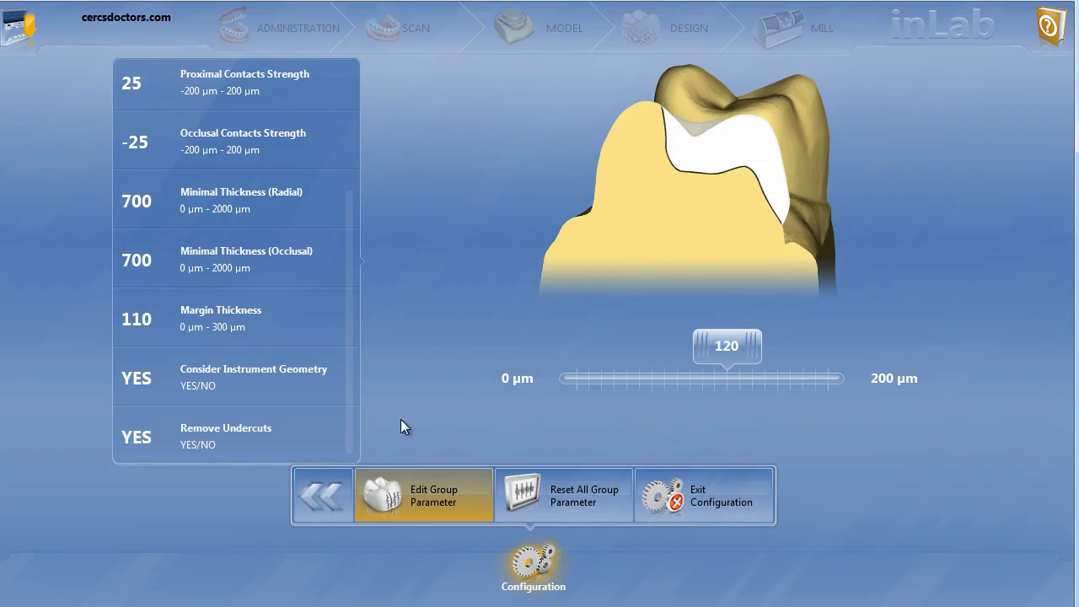
pyautogui.click(328, 496)
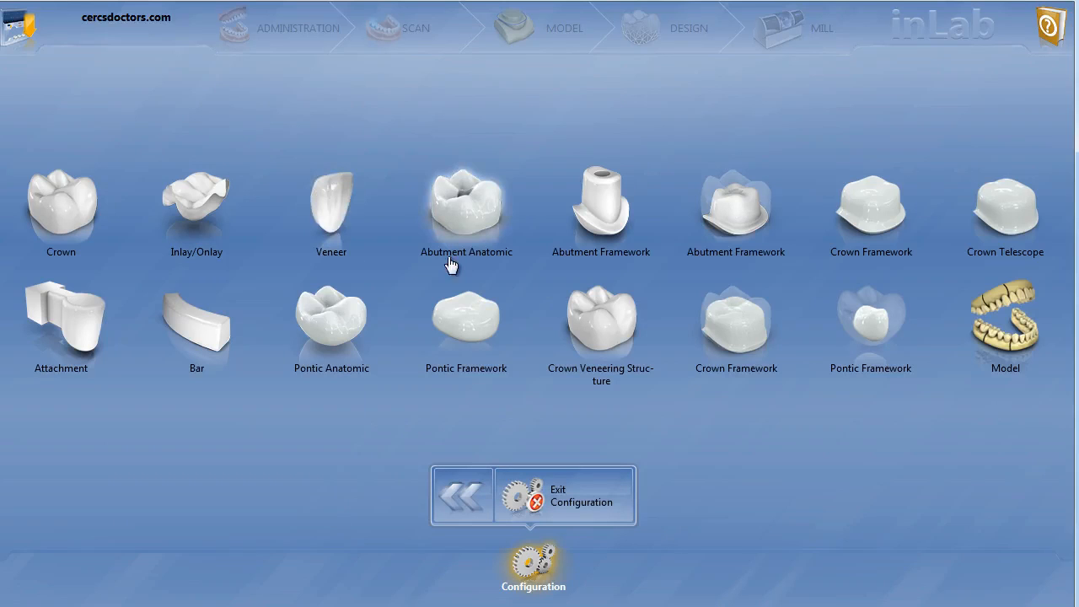
pyautogui.click(345, 211)
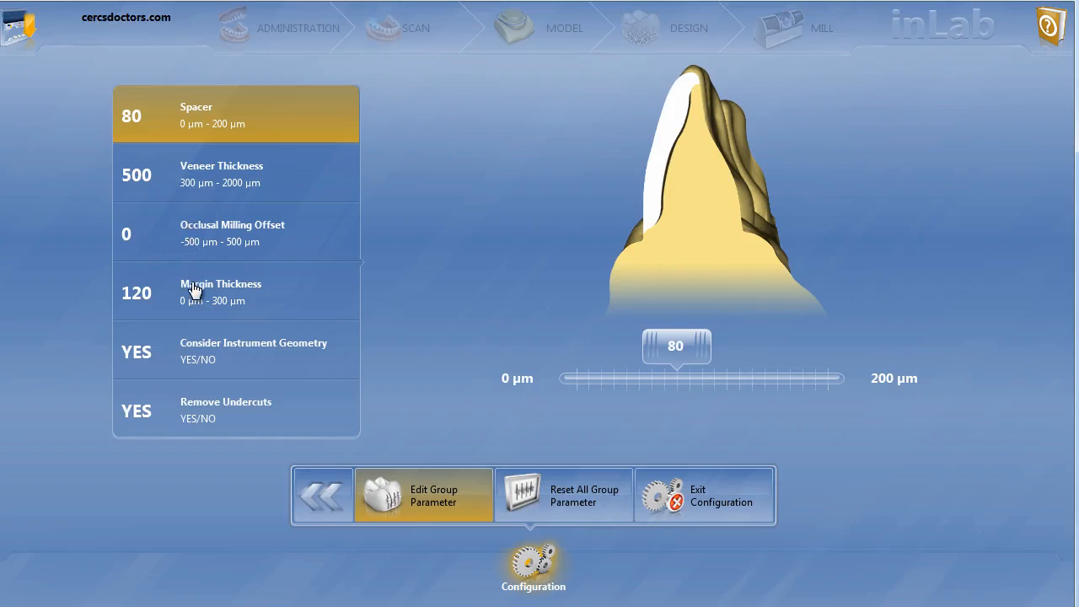
pyautogui.click(314, 494)
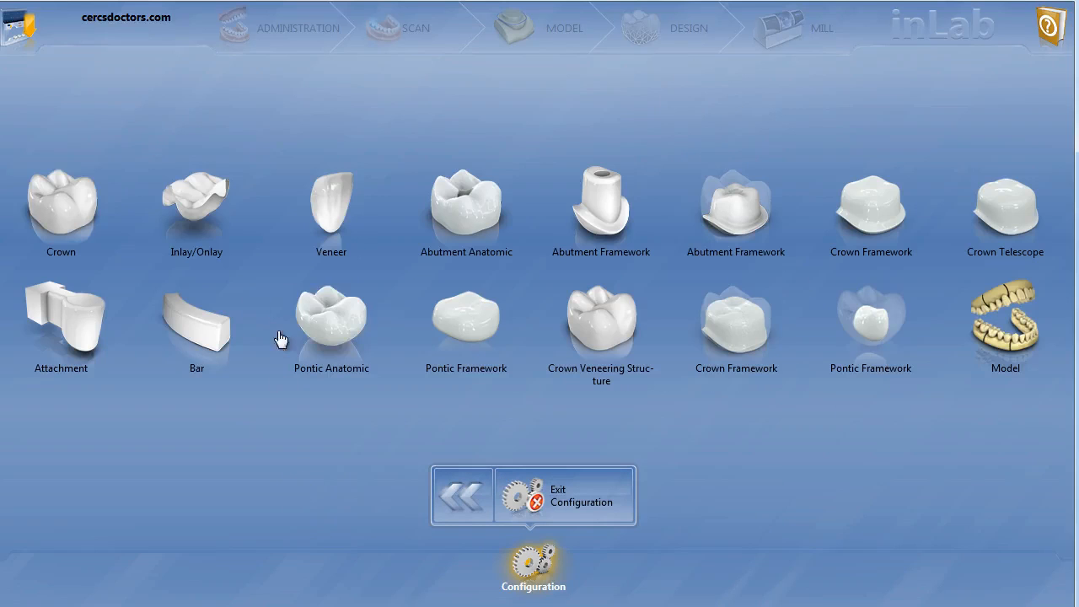